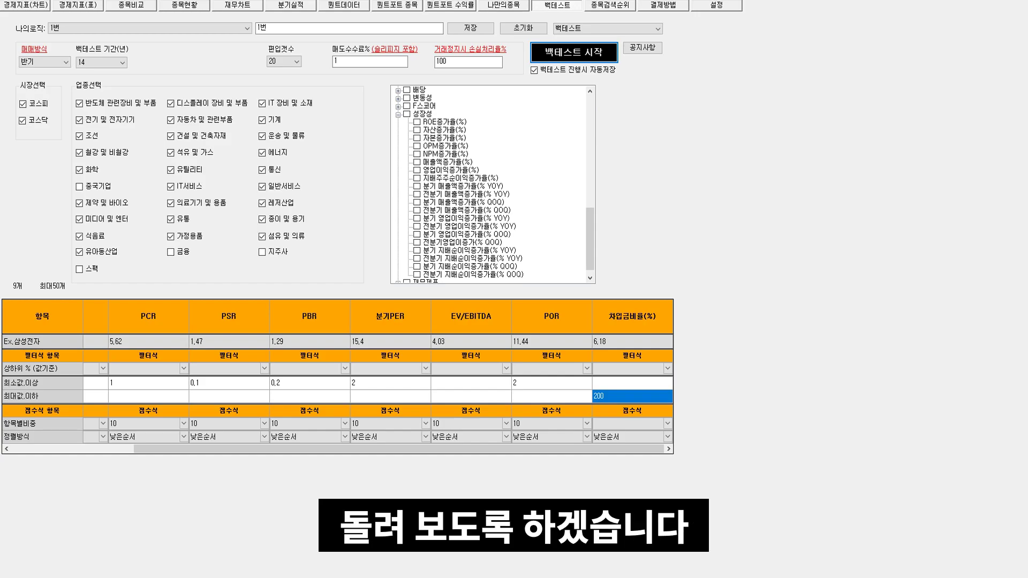
# Open the 공지사항 notice, read the 매매방식적용 rules for the 반기 and 시즌제 methods, and close it
pyautogui.click(638, 49)
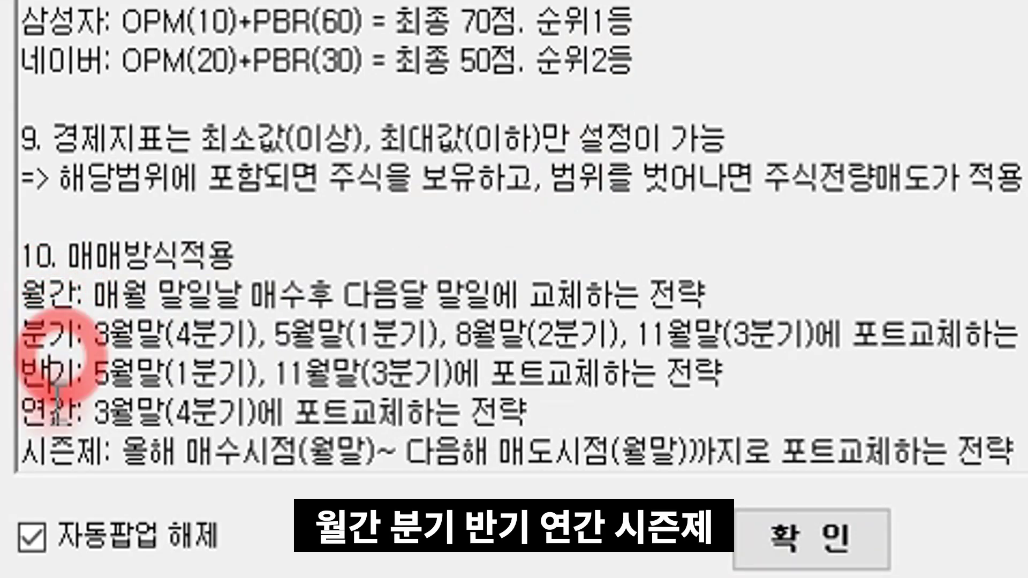
pyautogui.click(49, 457)
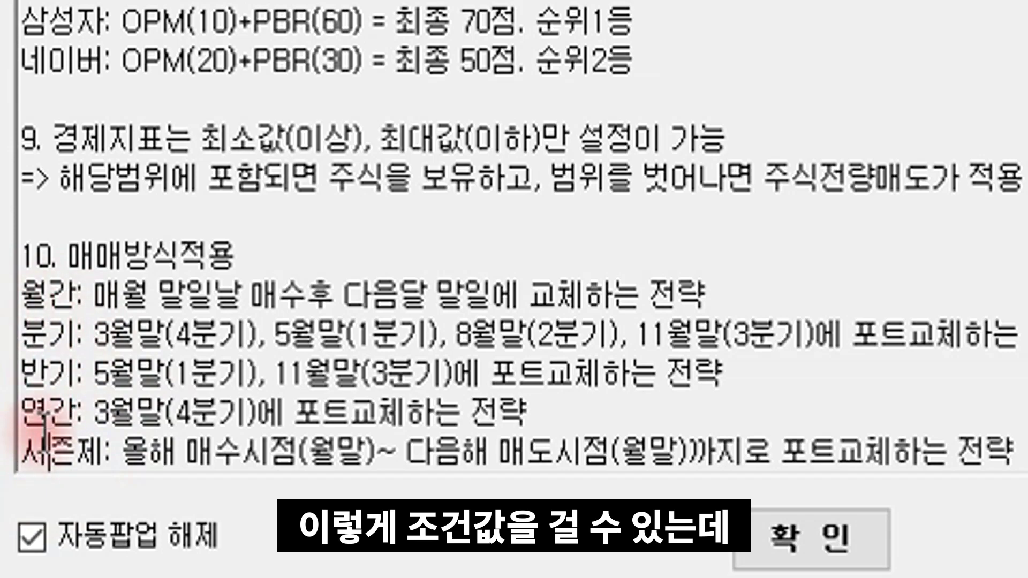
pyautogui.moveTo(22, 370); pyautogui.dragTo(723, 369)
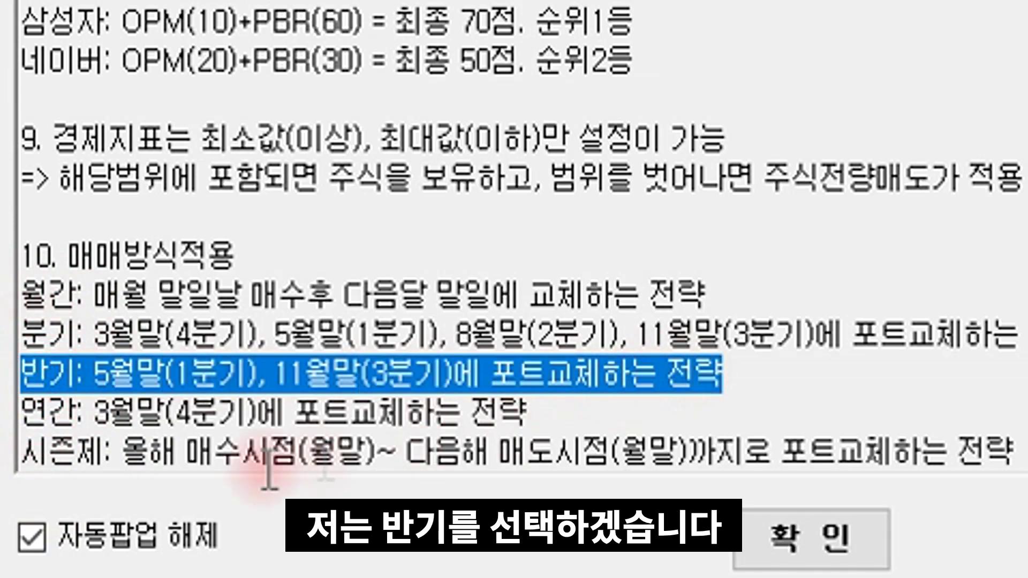
pyautogui.click(18, 453)
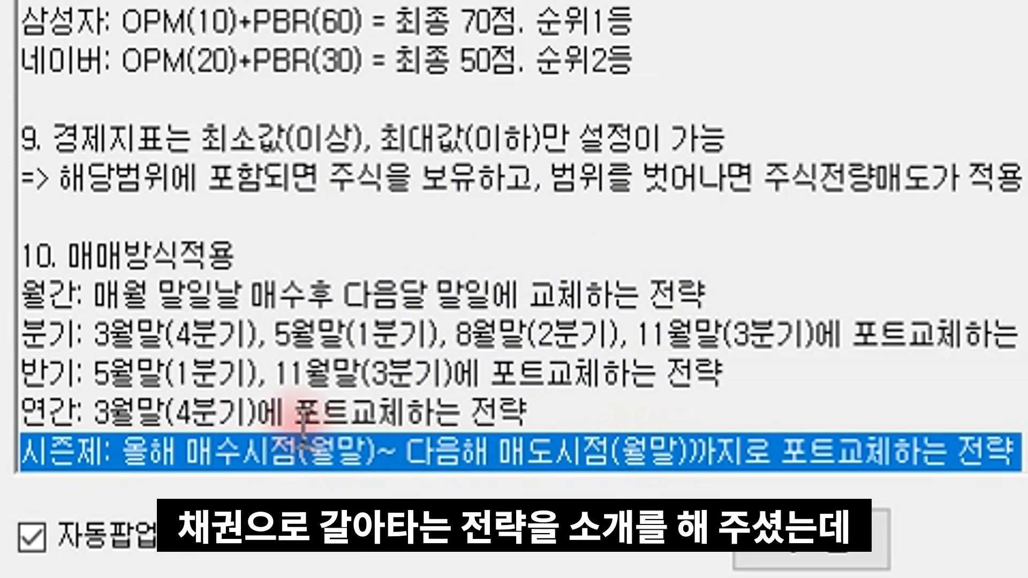
pyautogui.moveTo(21, 370); pyautogui.dragTo(734, 380)
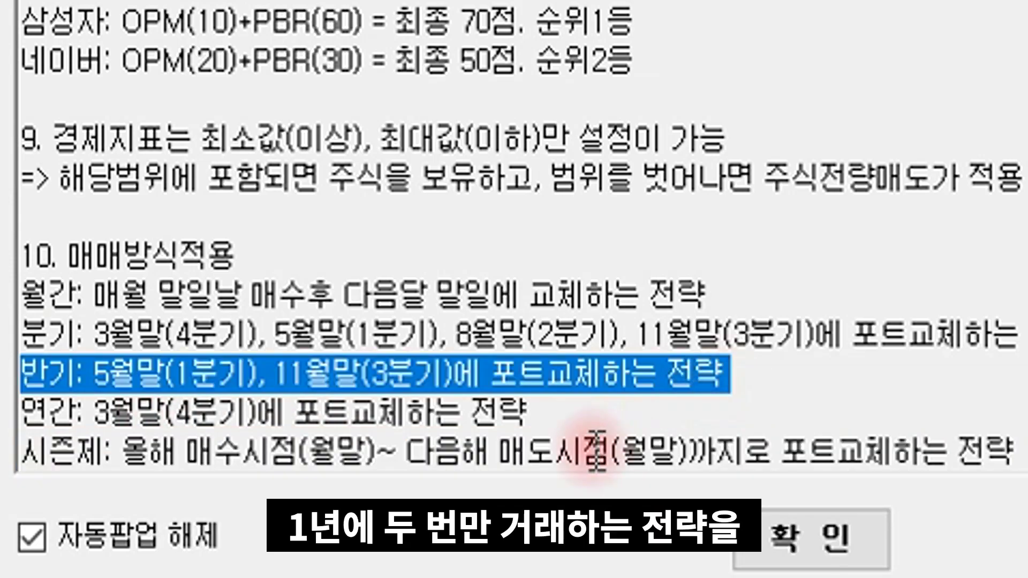
pyautogui.click(47, 376)
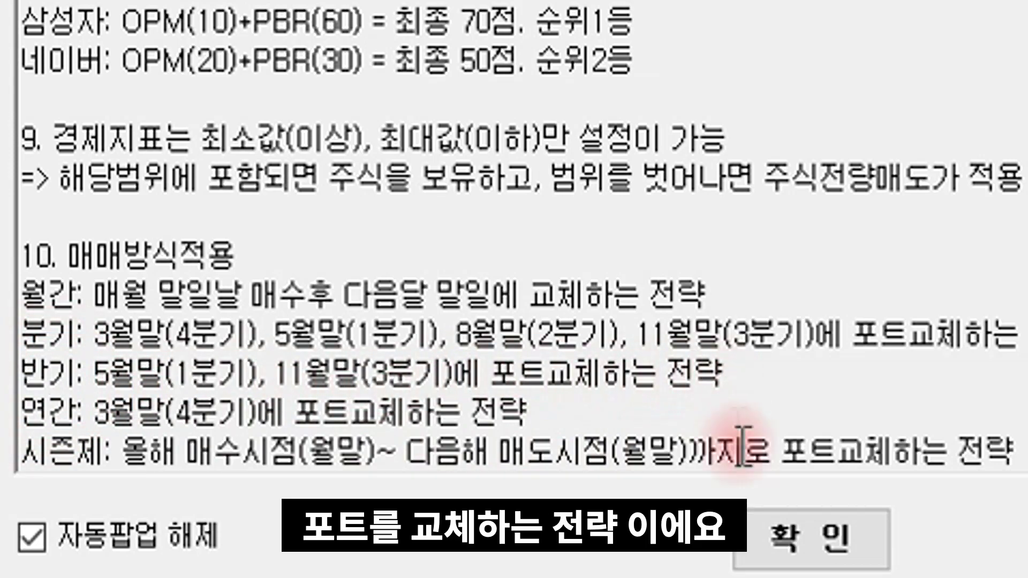
pyautogui.click(811, 537)
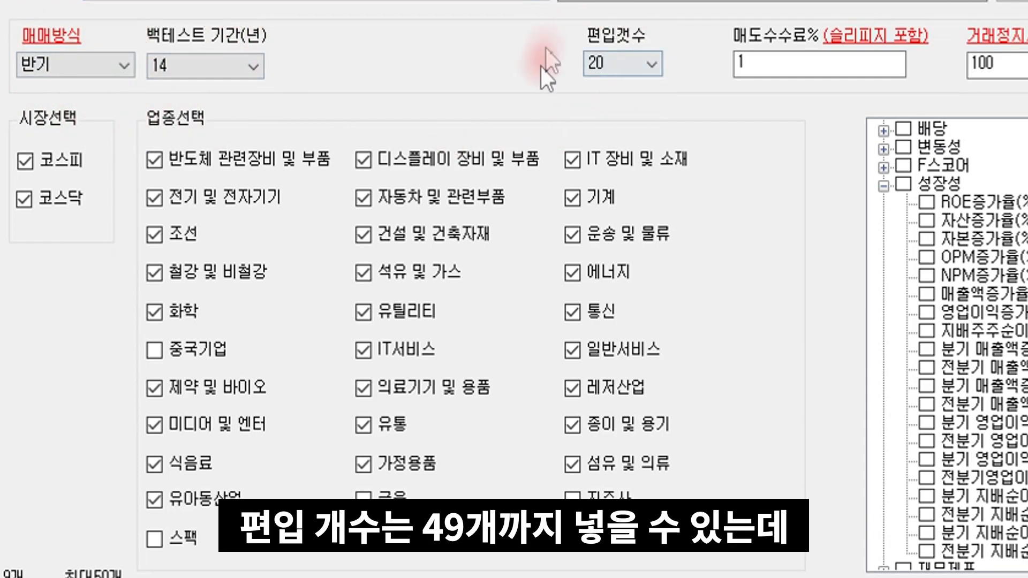
# Select 20 as the number of holdings (편입갯수) and check the 매도수수료% setting
pyautogui.click(649, 64)
pyautogui.scroll(6, 641, 456)
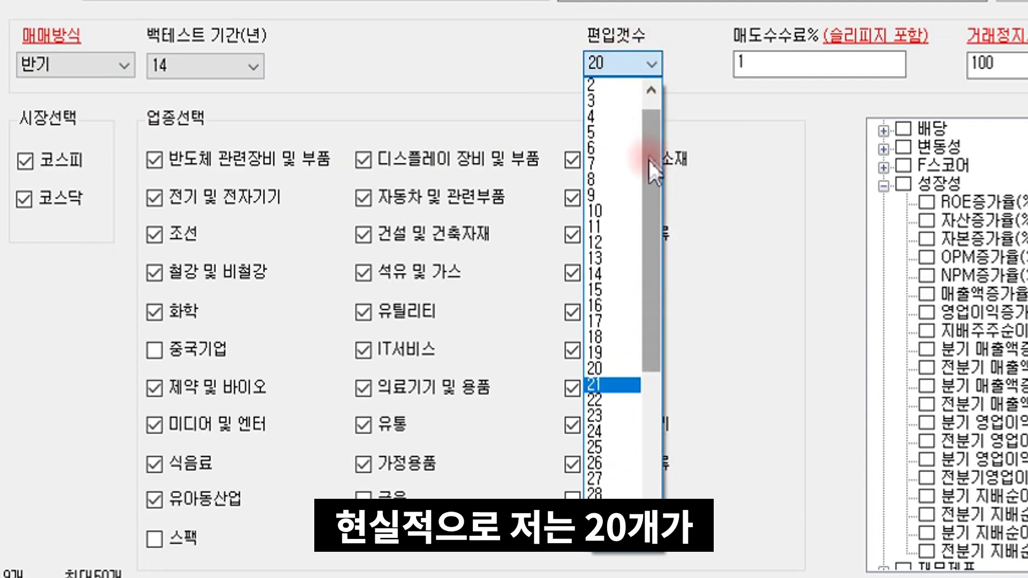
pyautogui.click(619, 368)
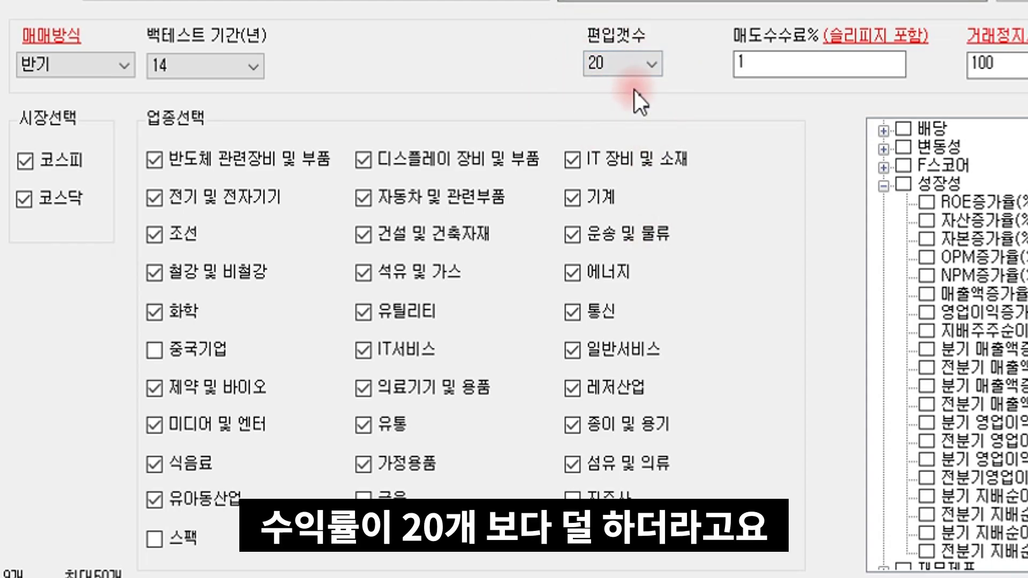
pyautogui.click(589, 66)
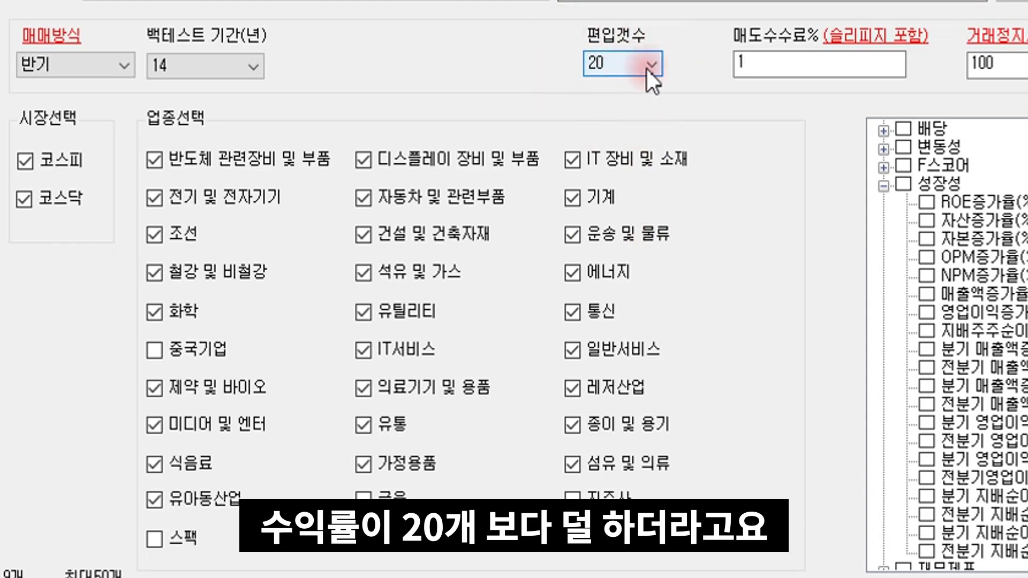
pyautogui.click(765, 64)
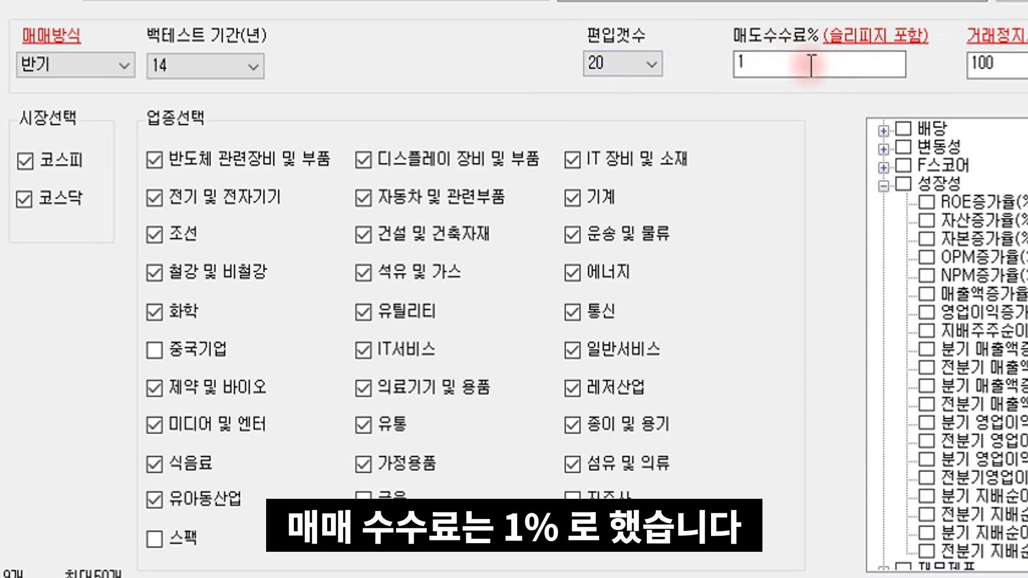
pyautogui.press('Tab')
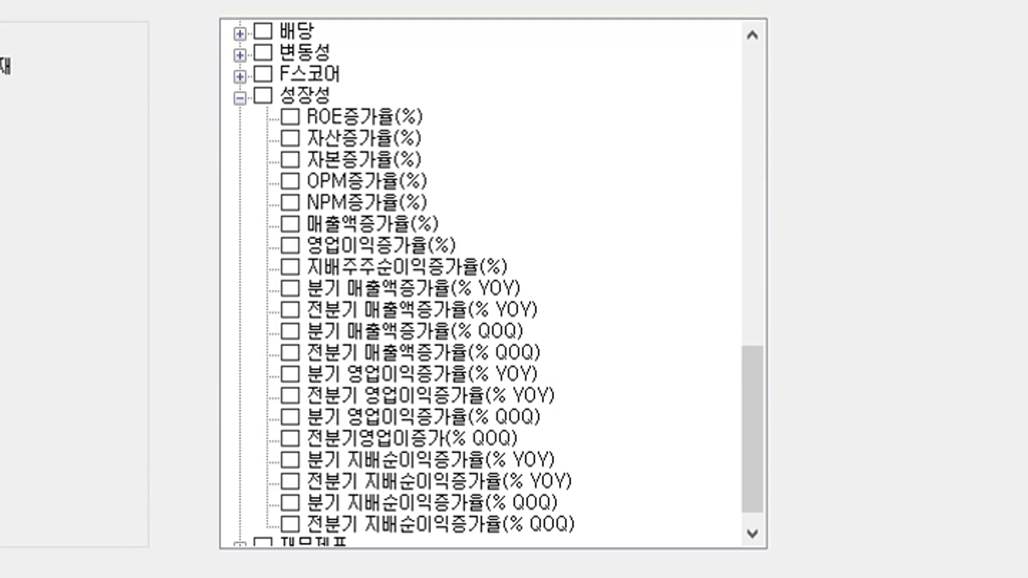
# Review the selected factors in the item tree and set the 시가총액(억) 상하위 % filter to 하위10%
pyautogui.moveTo(750, 396); pyautogui.dragTo(756, 85)
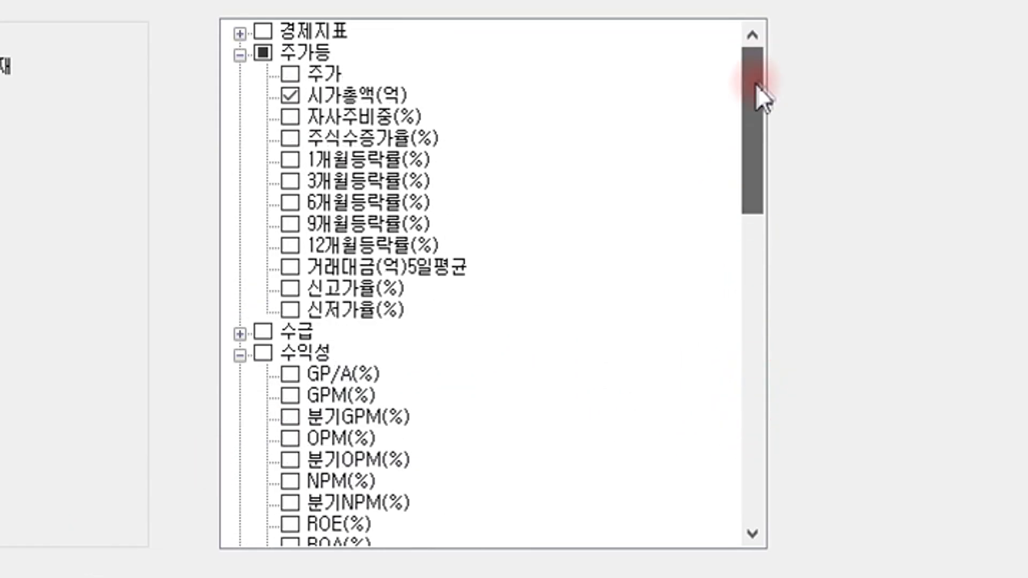
pyautogui.moveTo(760, 140); pyautogui.dragTo(735, 281)
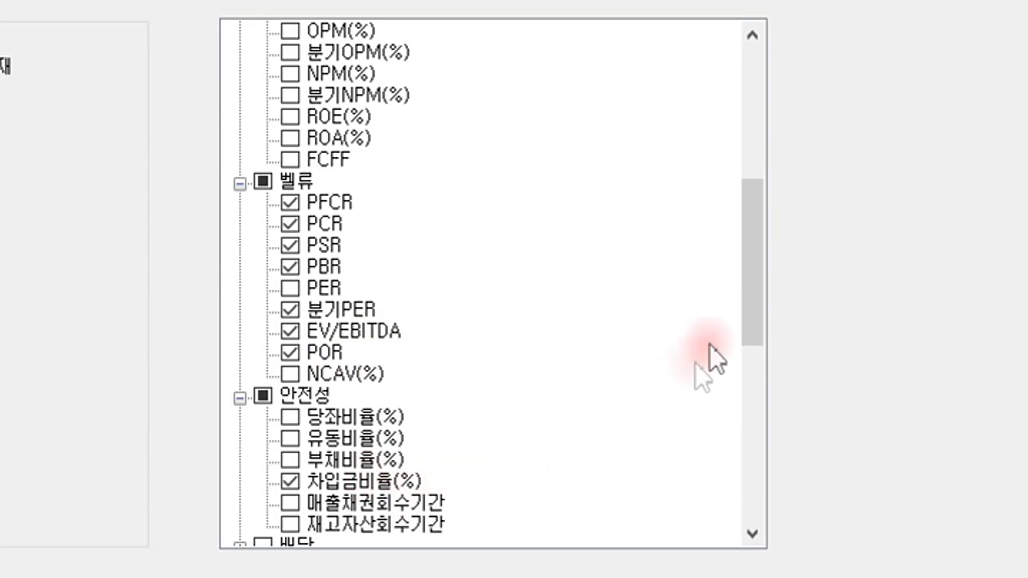
pyautogui.moveTo(746, 320); pyautogui.dragTo(750, 455)
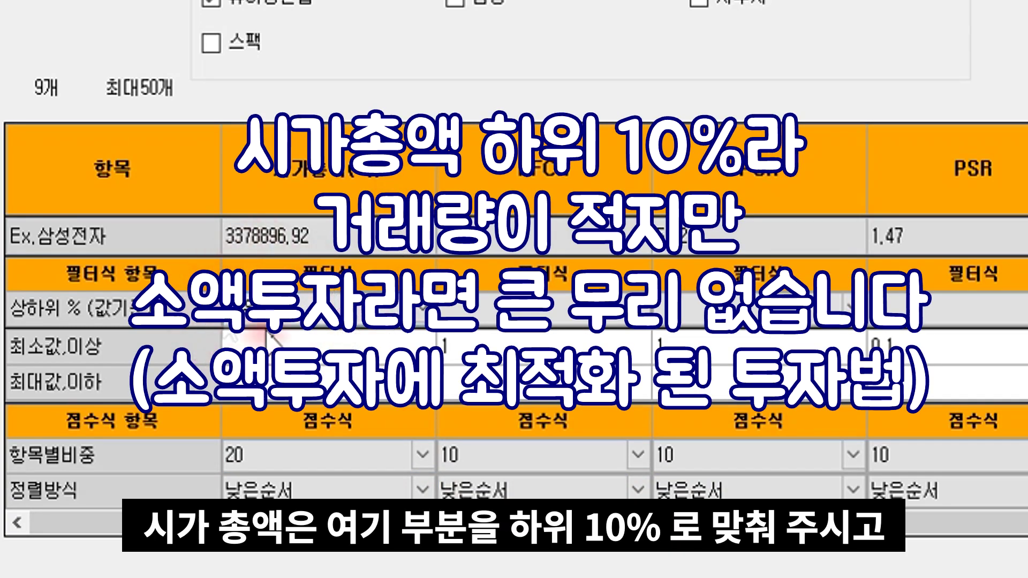
pyautogui.click(321, 310)
pyautogui.click(257, 516)
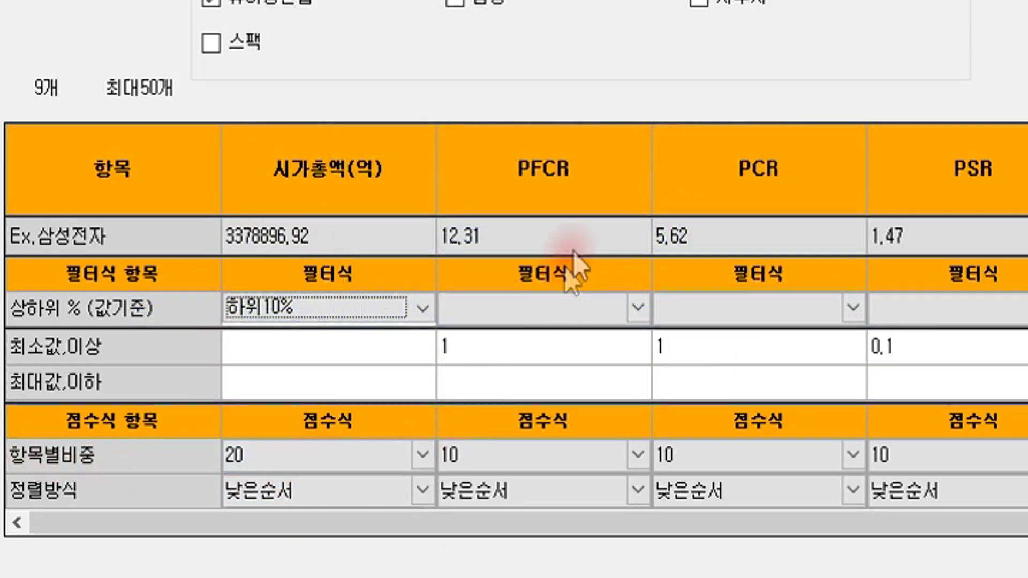
# Examine the minimum and maximum filter values for each factor from PFCR through 차입금비율(%)
pyautogui.moveTo(560, 190)
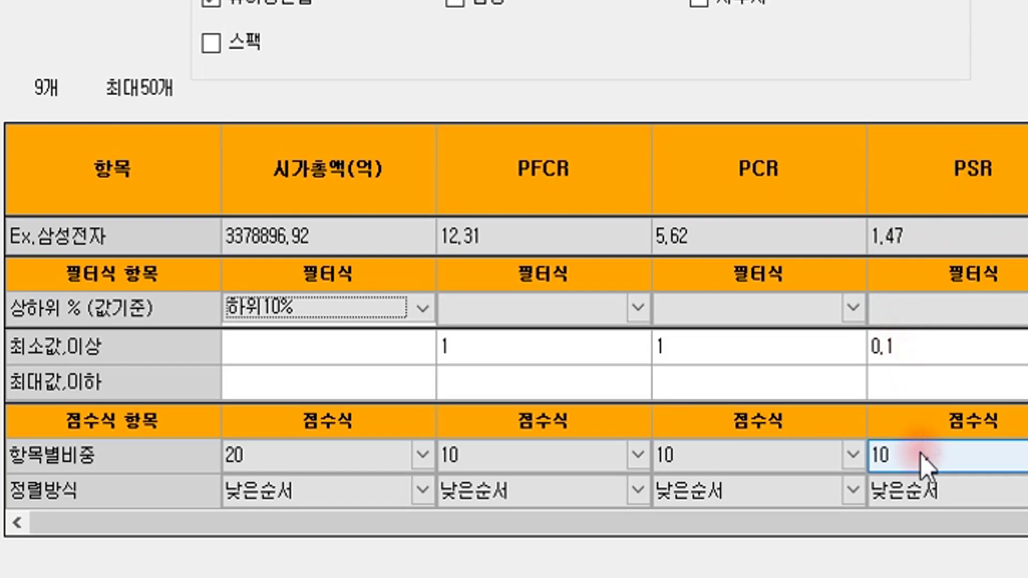
pyautogui.click(905, 524)
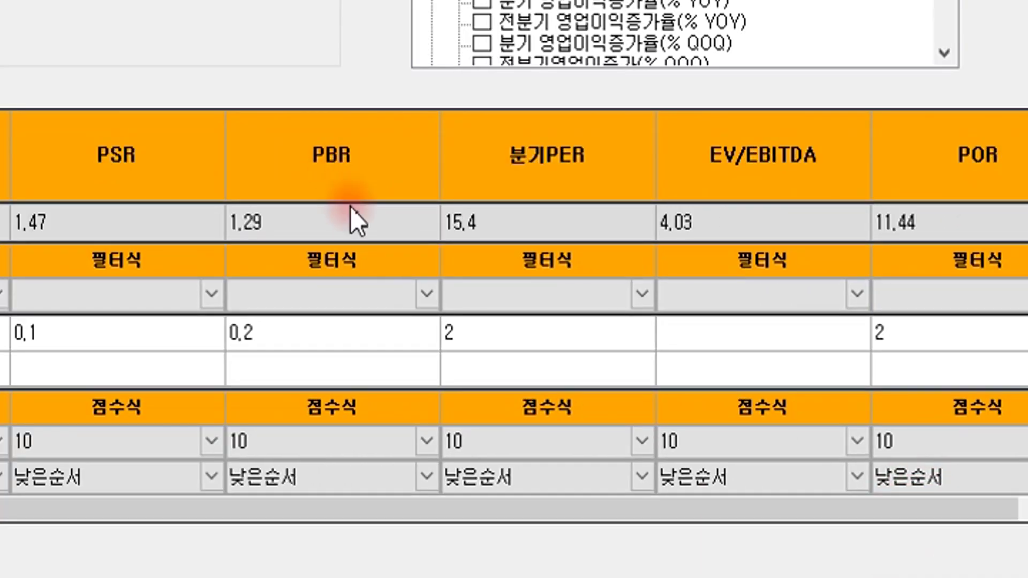
pyautogui.click(927, 337)
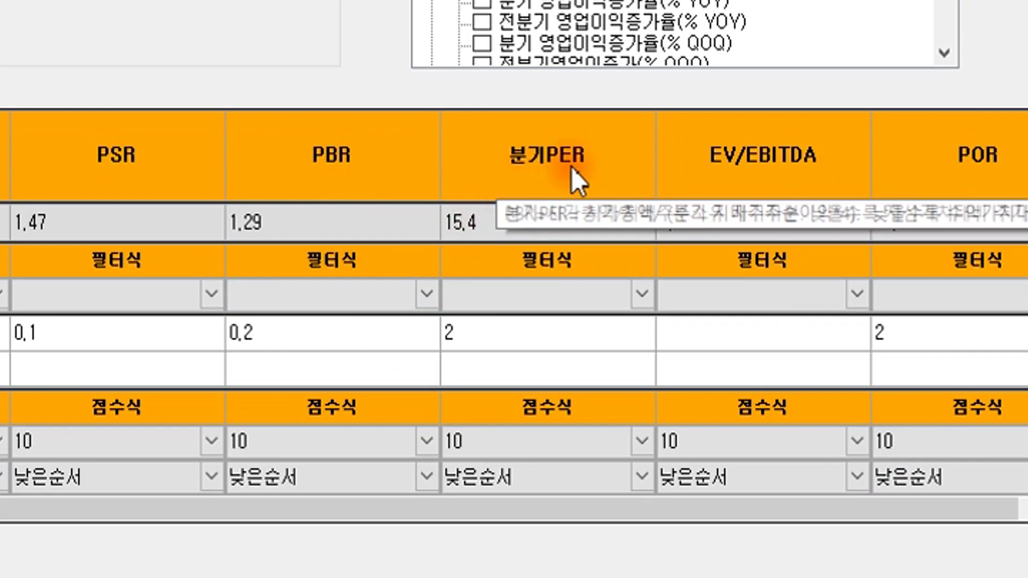
pyautogui.moveTo(586, 167)
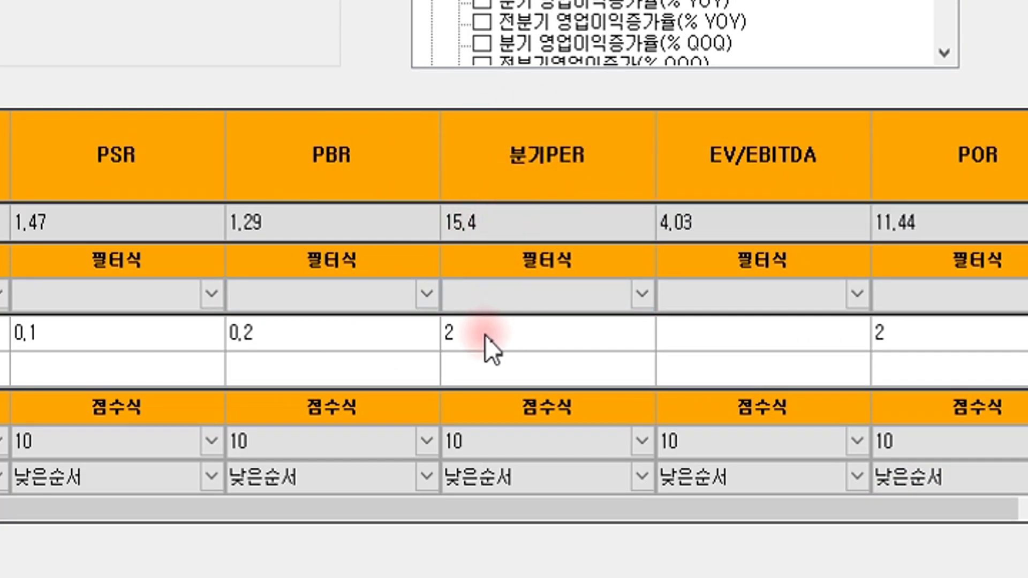
pyautogui.moveTo(448, 509); pyautogui.dragTo(614, 510)
pyautogui.click(336, 369)
pyautogui.click(589, 316)
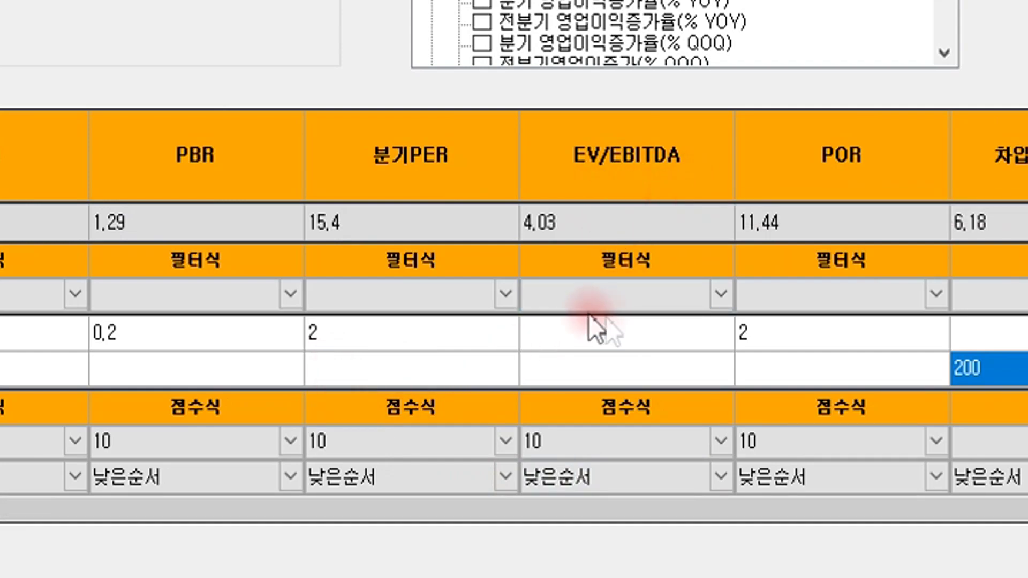
pyautogui.click(570, 508)
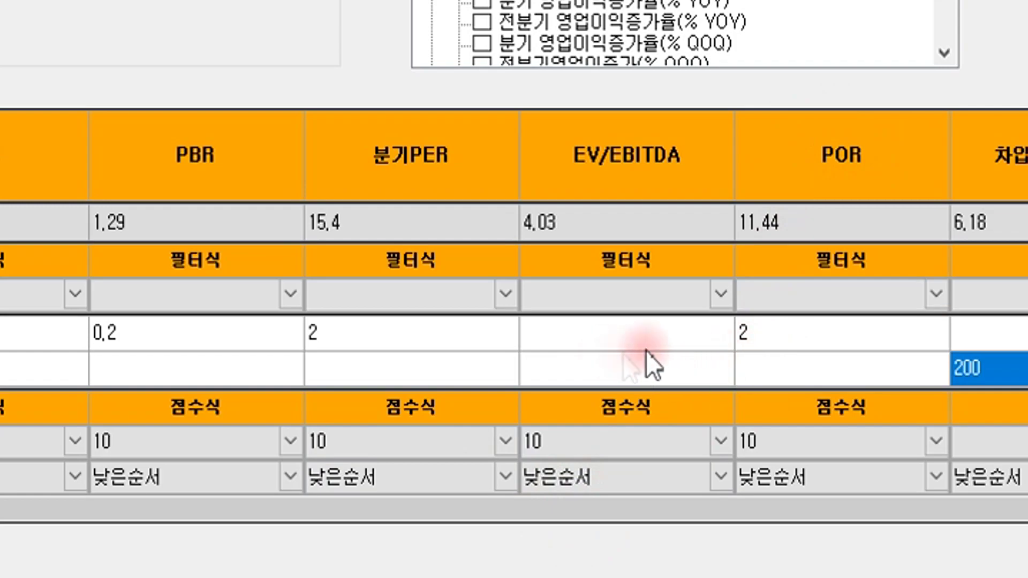
pyautogui.click(766, 513)
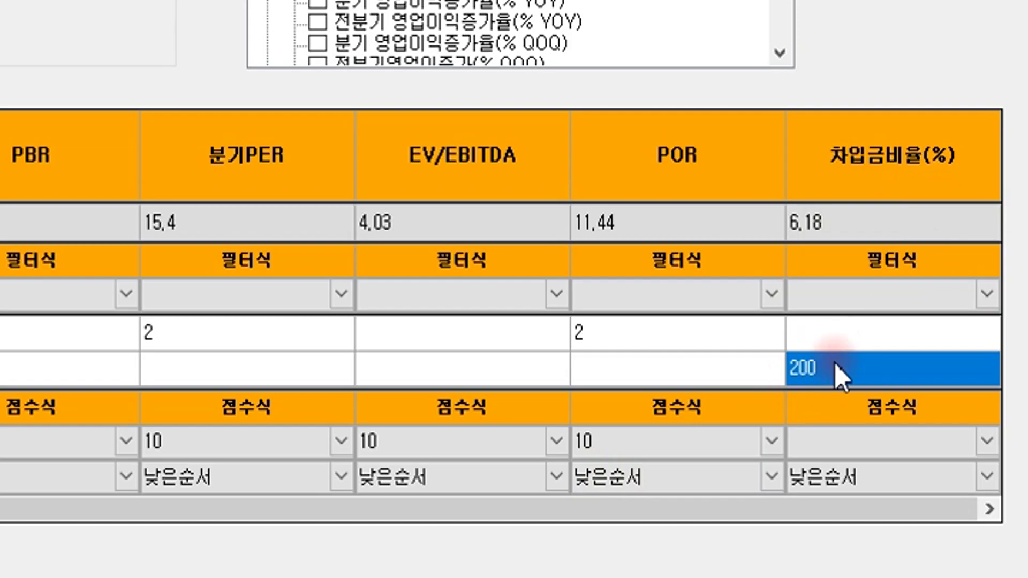
# Review the 항목별비중 weights and 정렬방식 sort orders across all factor columns, from 시가총액(억) to 차입금비율(%)
pyautogui.moveTo(833, 503); pyautogui.dragTo(137, 533)
pyautogui.click(616, 513)
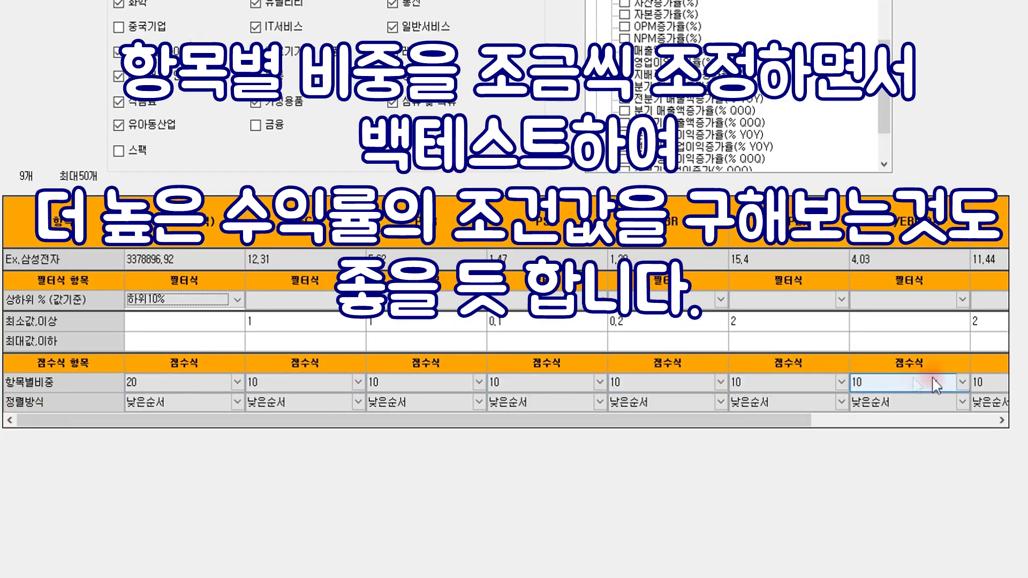
pyautogui.moveTo(774, 424); pyautogui.dragTo(801, 423)
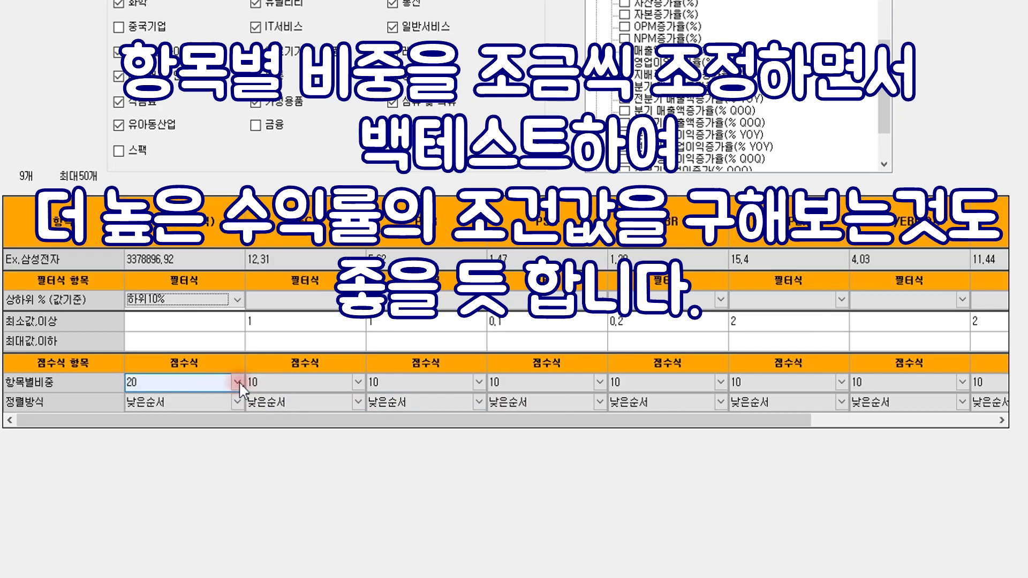
pyautogui.moveTo(532, 420); pyautogui.dragTo(655, 421)
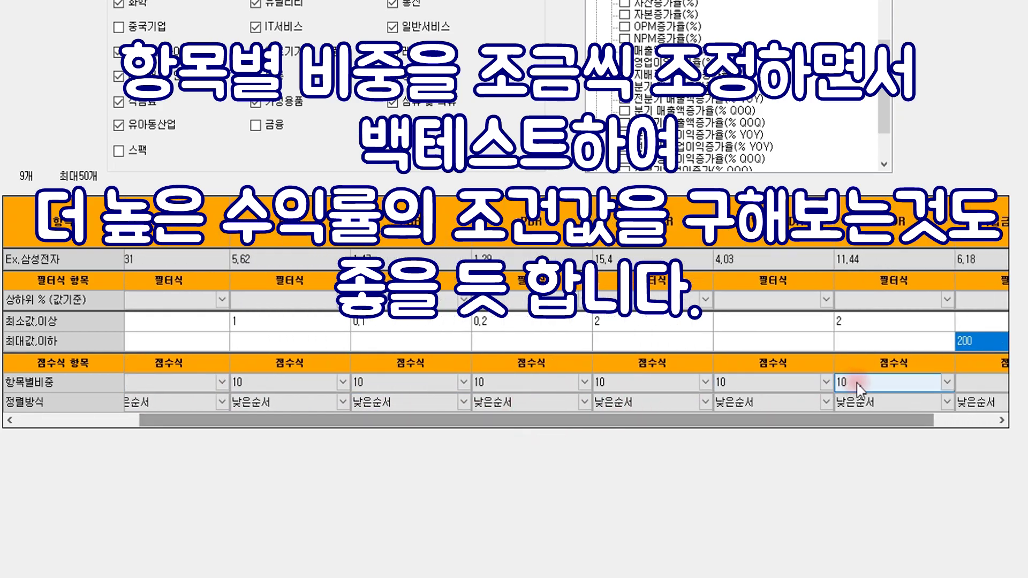
pyautogui.moveTo(894, 420); pyautogui.dragTo(957, 420)
pyautogui.click(966, 382)
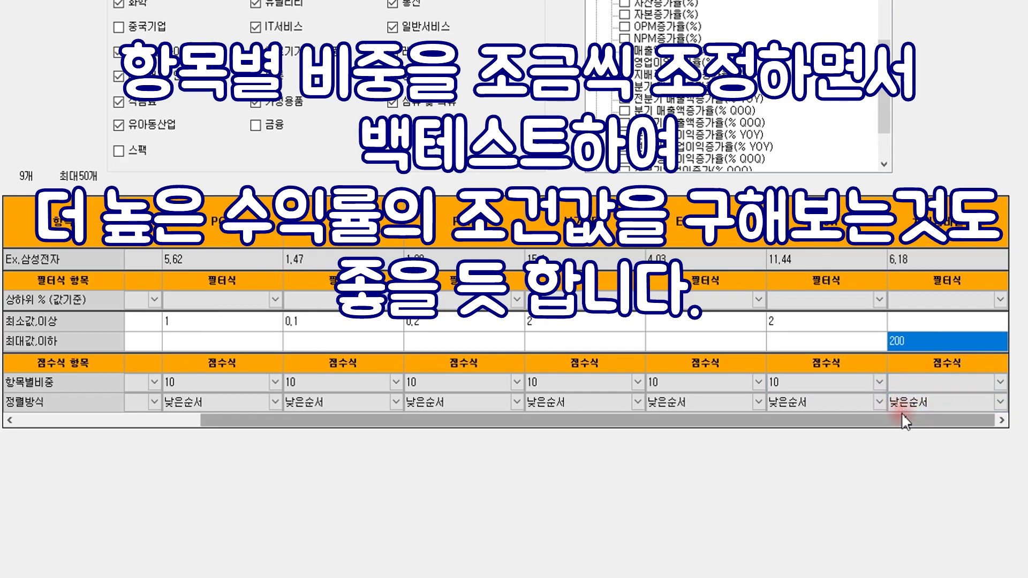
pyautogui.moveTo(899, 420); pyautogui.dragTo(623, 425)
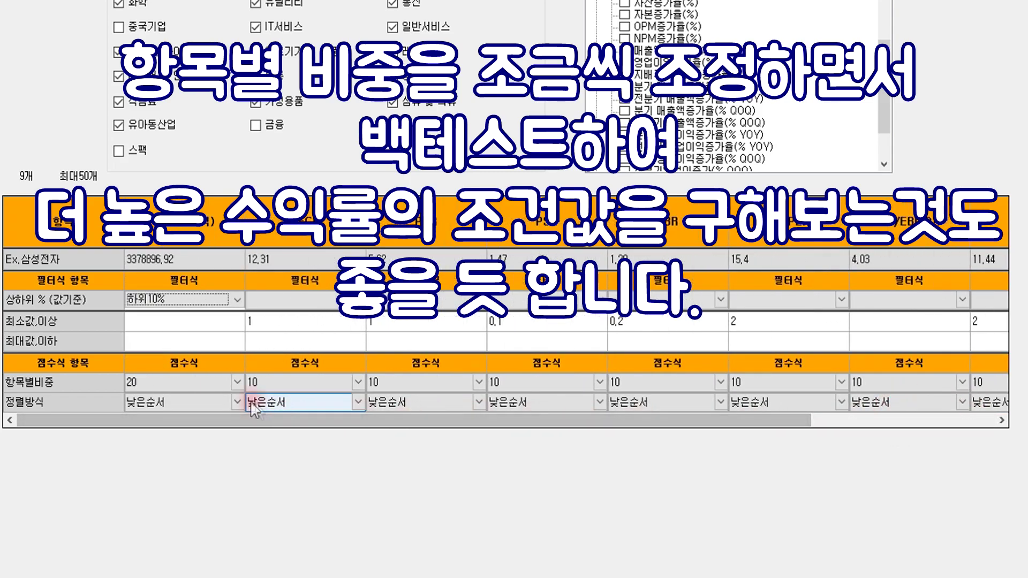
pyautogui.click(170, 382)
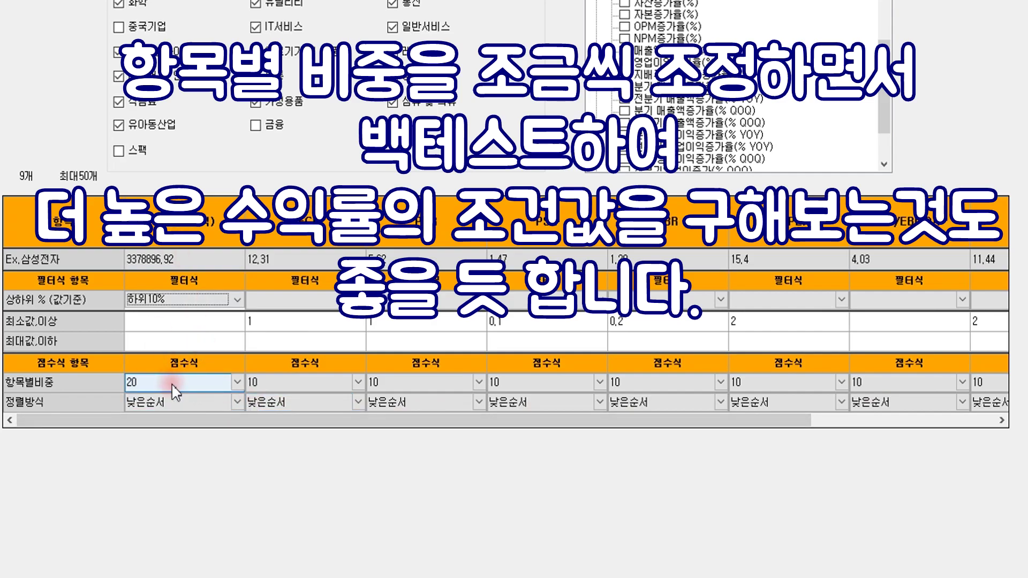
pyautogui.moveTo(285, 420); pyautogui.dragTo(527, 428)
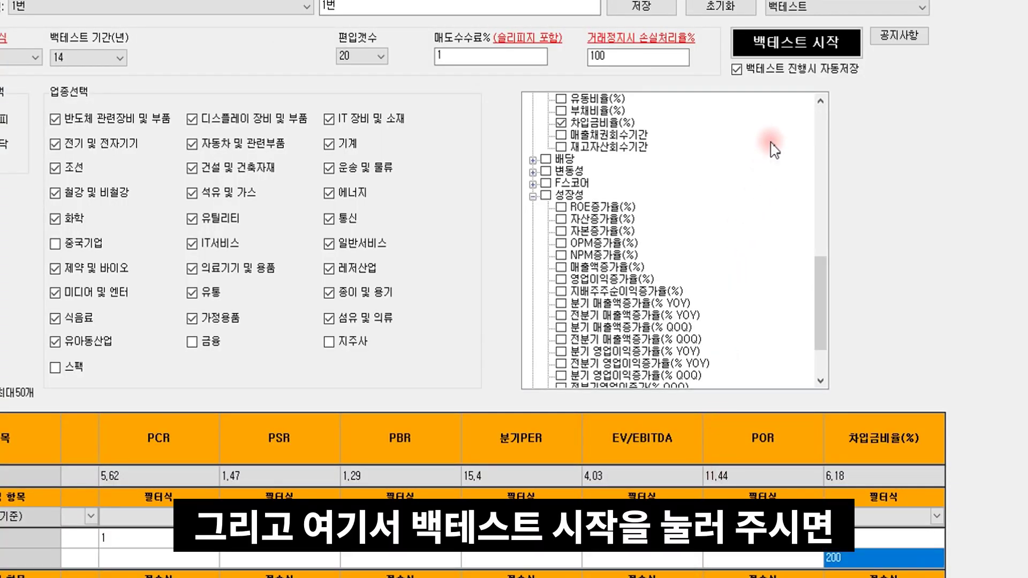
# Run the backtest with the current conditions and maximize the results window
pyautogui.click(785, 42)
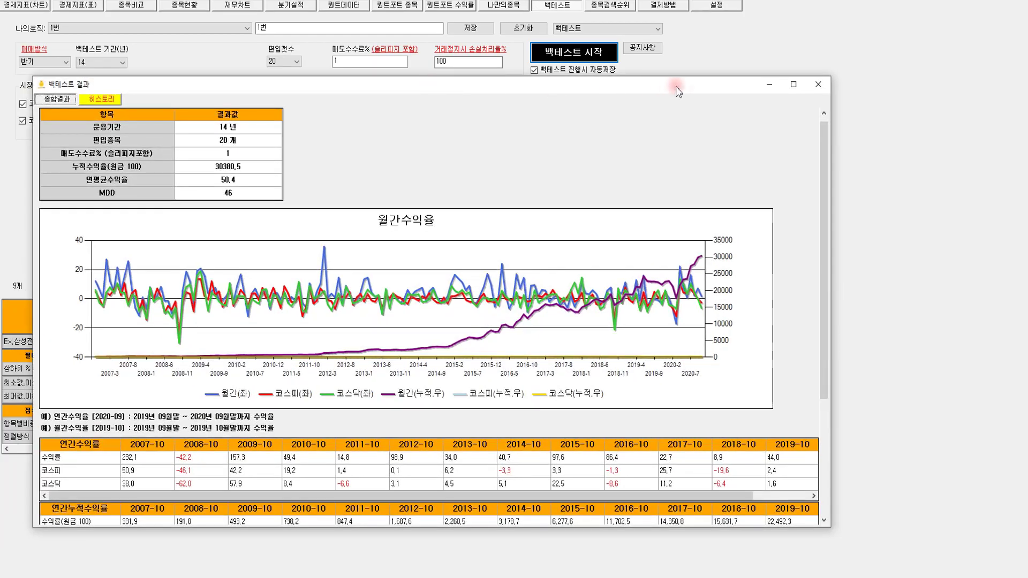
pyautogui.click(792, 87)
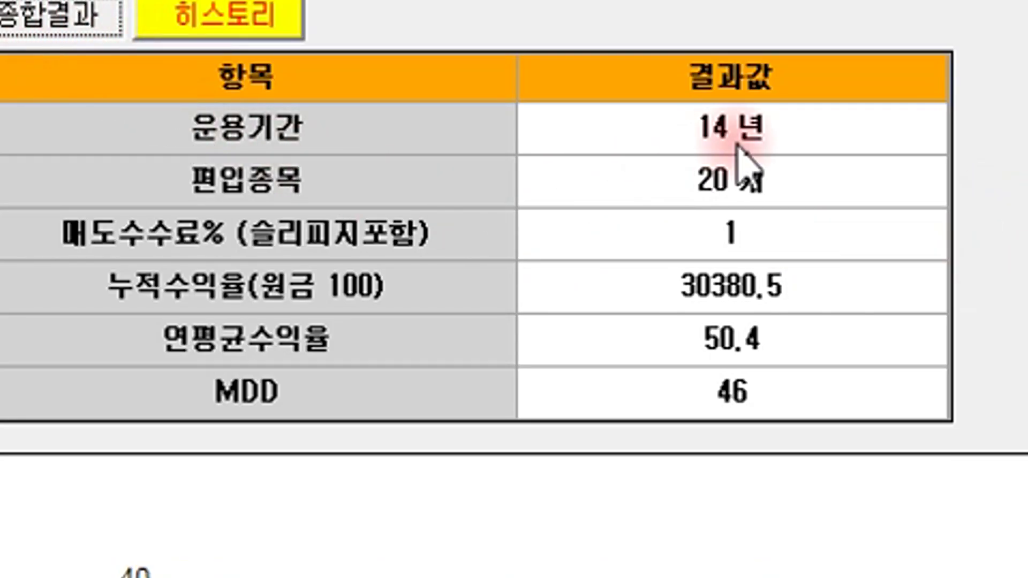
# Examine the summary results for holdings, sell fee, cumulative return, average annual return and MDD
pyautogui.click(828, 171)
pyautogui.click(798, 217)
pyautogui.click(803, 289)
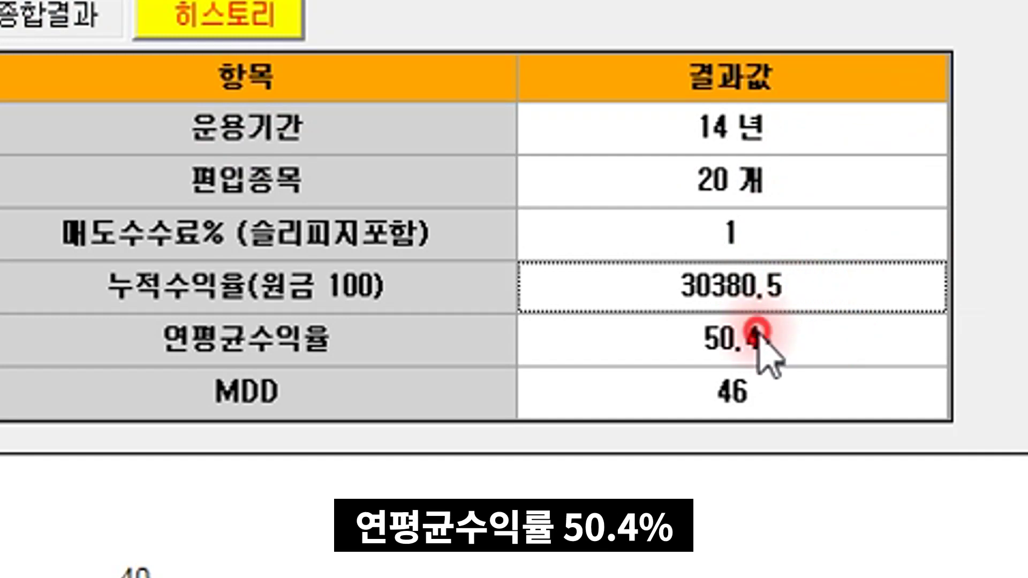
pyautogui.click(784, 340)
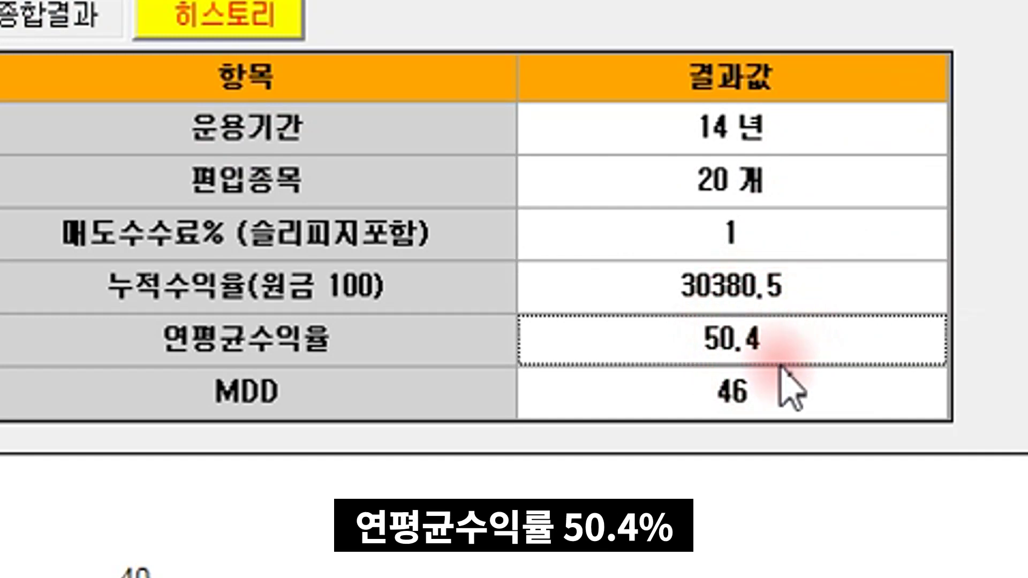
pyautogui.click(777, 390)
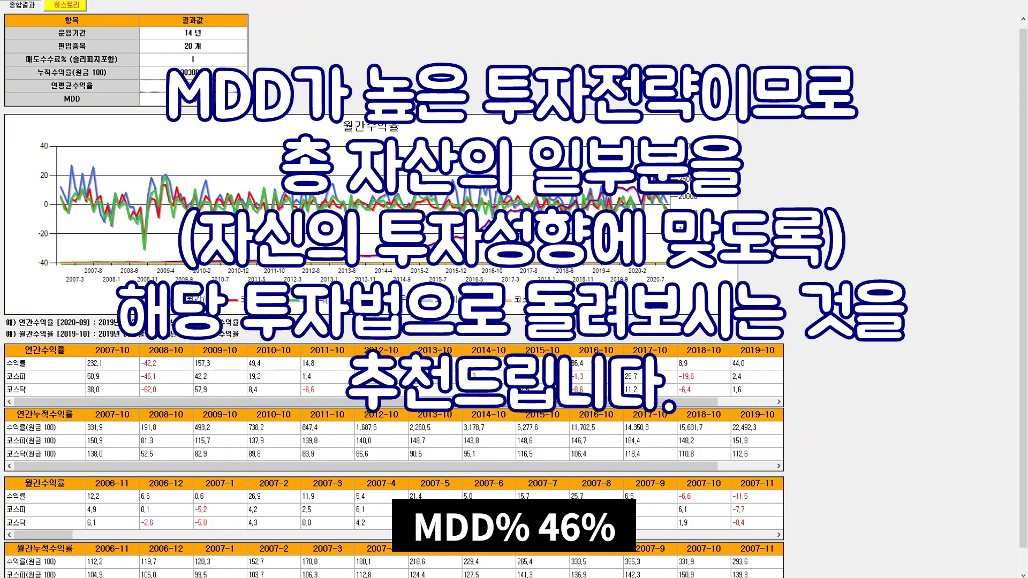
# Check the MDD in the summary results and open the backtest's 매수/매도 히스토리
pyautogui.click(194, 99)
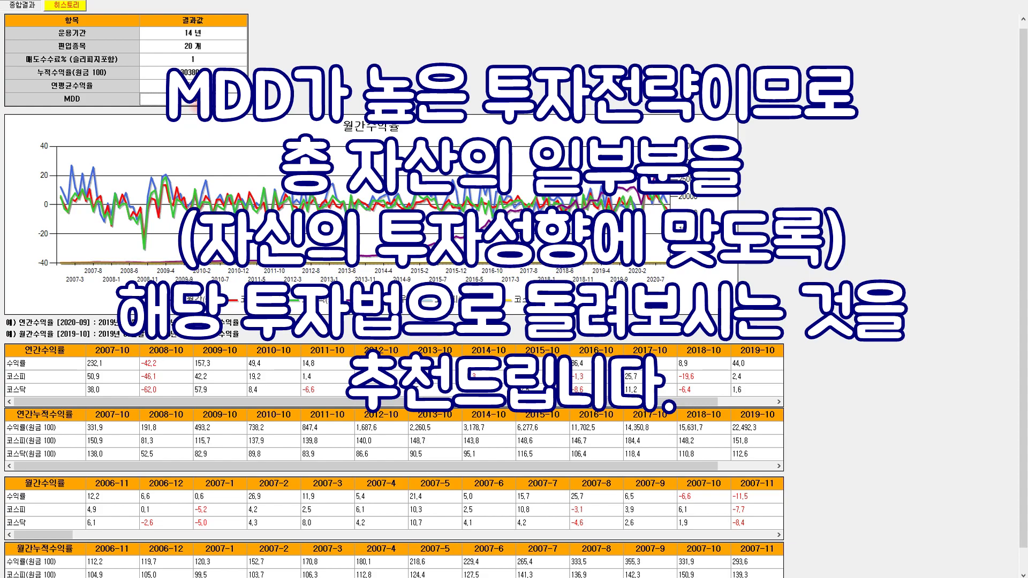
pyautogui.scroll(1, 420, 268)
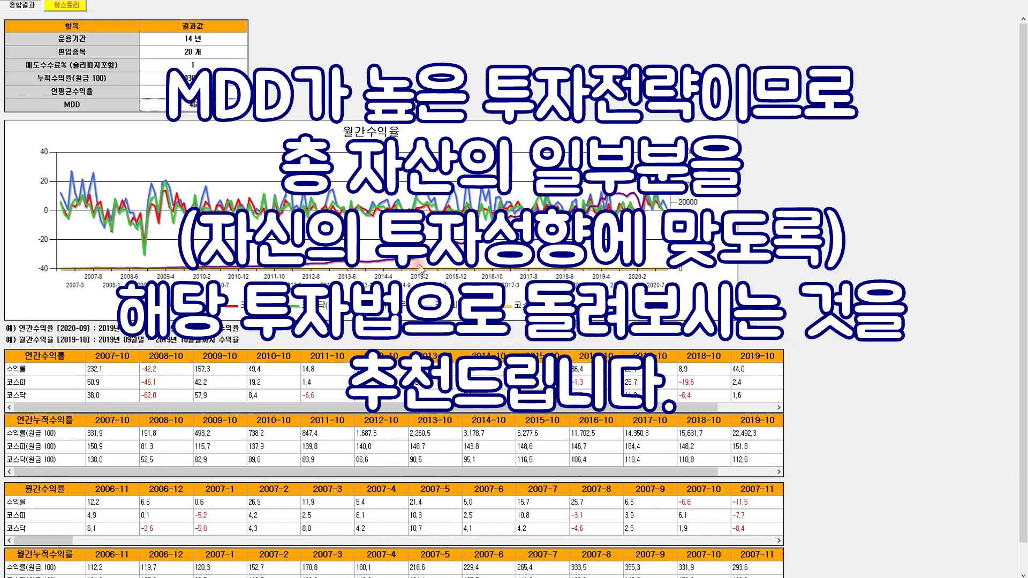
pyautogui.click(68, 6)
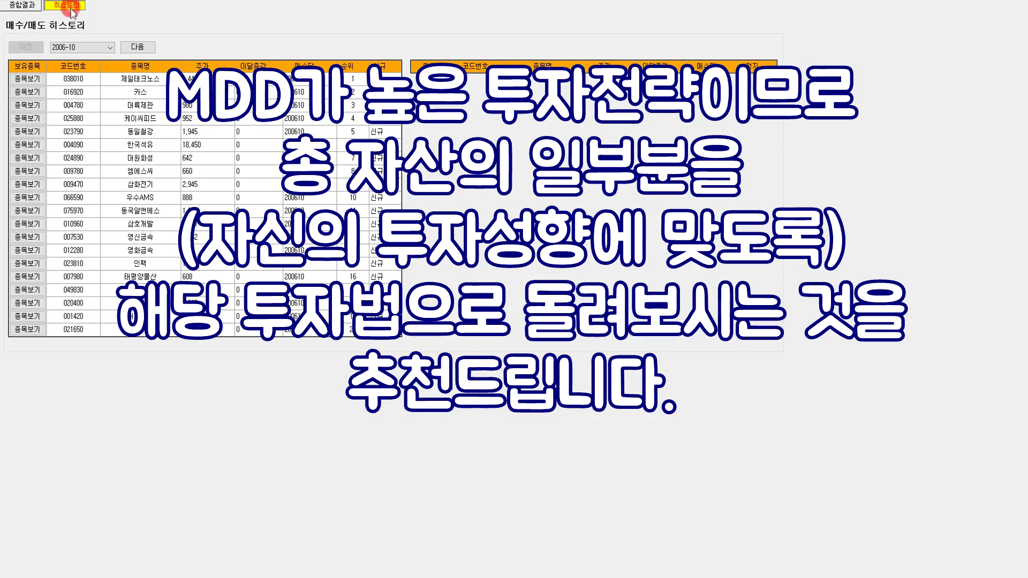
# Browse the held and sold stocks month by month from 2006-10 forward to 2010-11
pyautogui.click(137, 47)
pyautogui.click(137, 47)
pyautogui.click(137, 47)
pyautogui.click(137, 47)
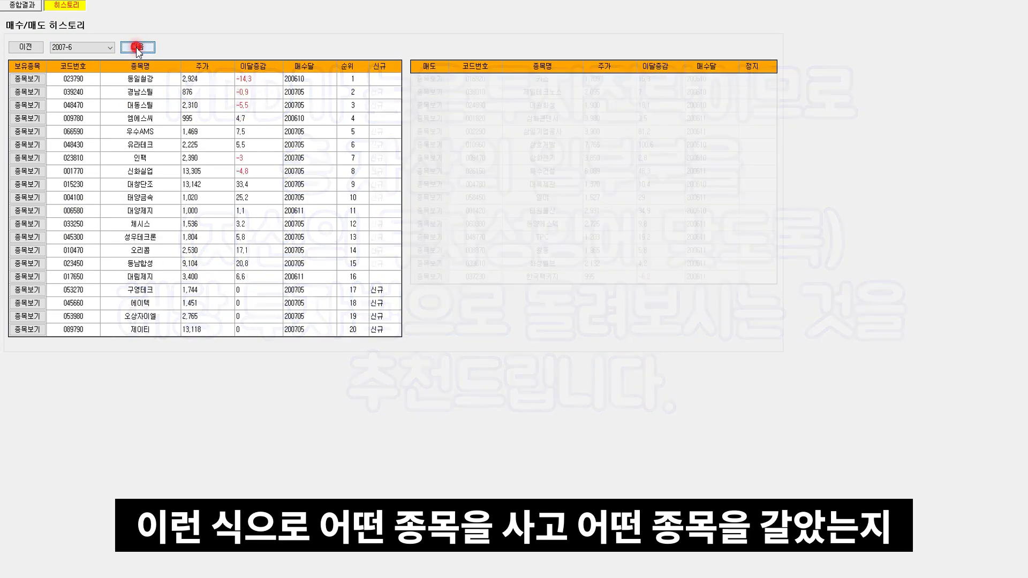
pyautogui.click(138, 47)
pyautogui.click(137, 47)
pyautogui.click(138, 47)
pyautogui.click(137, 47)
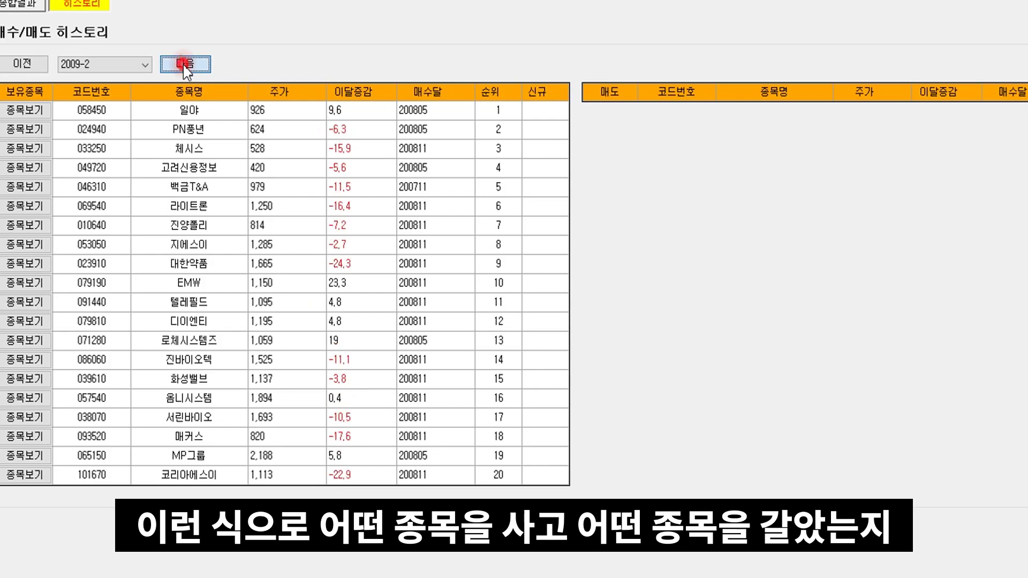
pyautogui.click(185, 64)
pyautogui.click(185, 64)
pyautogui.click(185, 64)
pyautogui.click(185, 64)
pyautogui.click(185, 65)
pyautogui.click(185, 64)
pyautogui.click(185, 65)
pyautogui.click(185, 65)
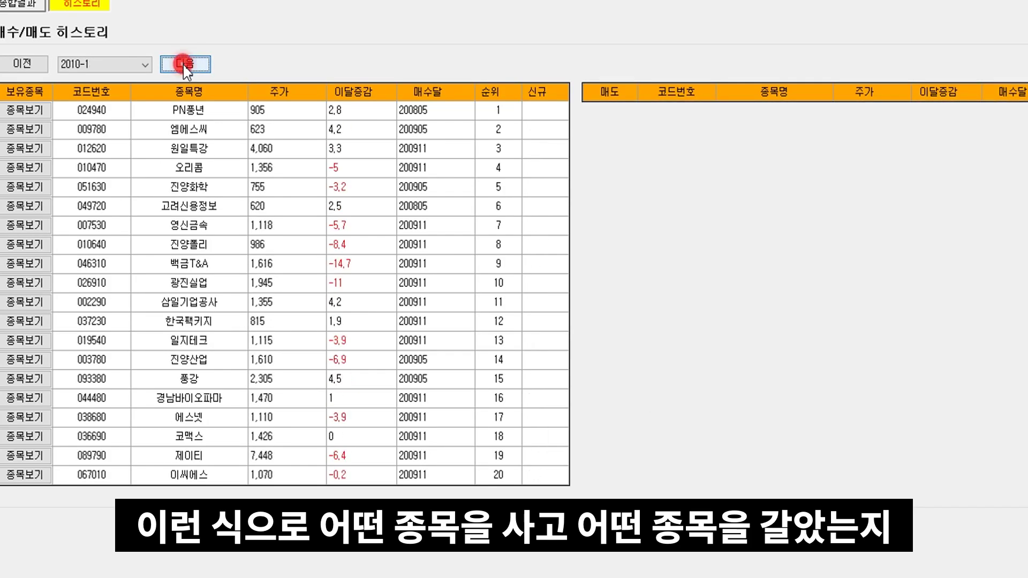
pyautogui.click(185, 64)
pyautogui.click(185, 65)
pyautogui.click(185, 64)
pyautogui.click(184, 65)
pyautogui.click(185, 64)
pyautogui.click(185, 64)
pyautogui.click(184, 64)
pyautogui.click(185, 65)
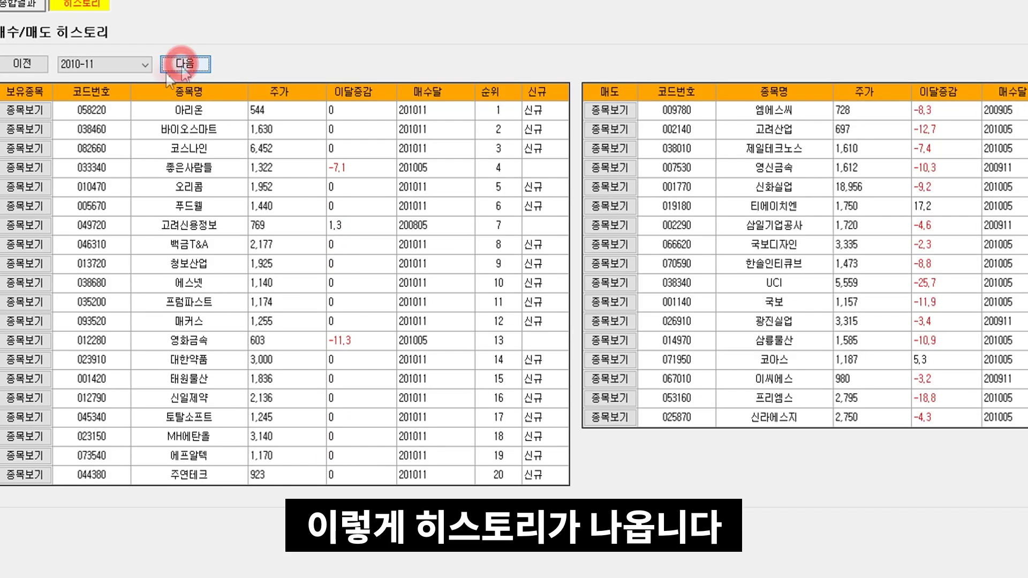
# Jump to the most recent month, 2020-10, in the trade history
pyautogui.click(80, 64)
pyautogui.moveTo(147, 177); pyautogui.dragTo(144, 343)
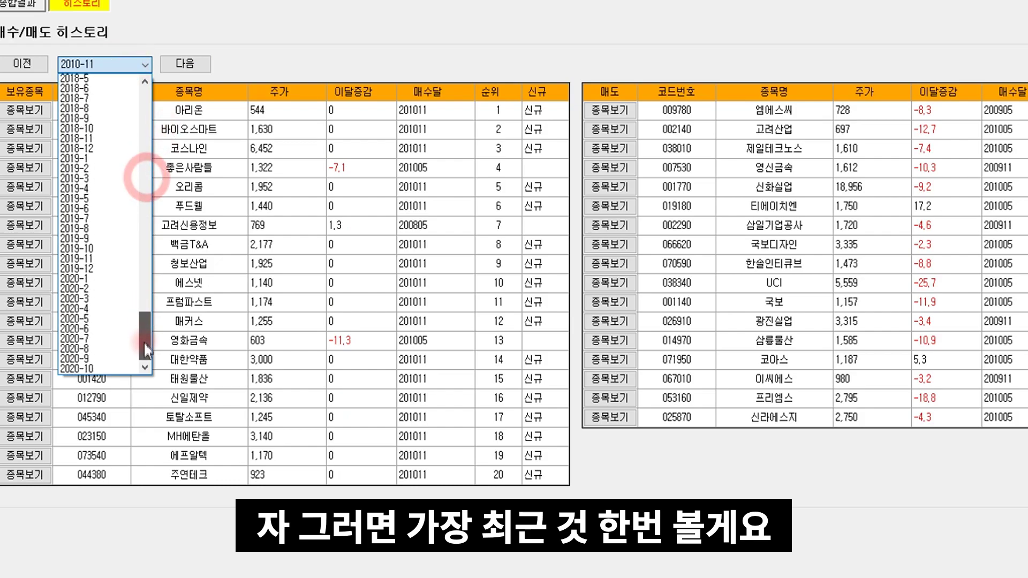
pyautogui.click(110, 368)
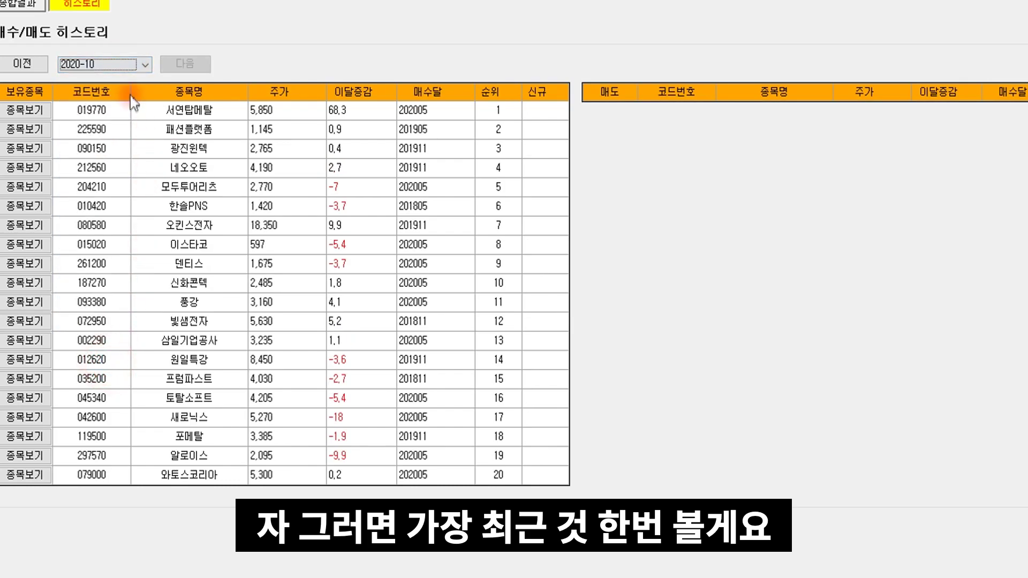
# Go back through the history to the 2020-5 rebalancing and examine its newly bought stocks, starting with 서연탑메탈
pyautogui.click(126, 66)
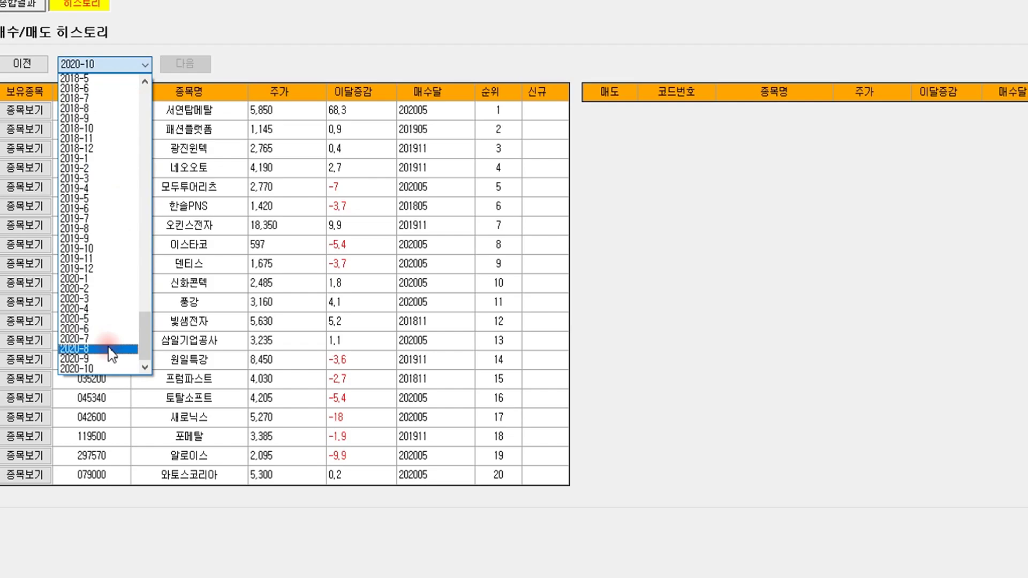
pyautogui.click(305, 47)
pyautogui.click(21, 63)
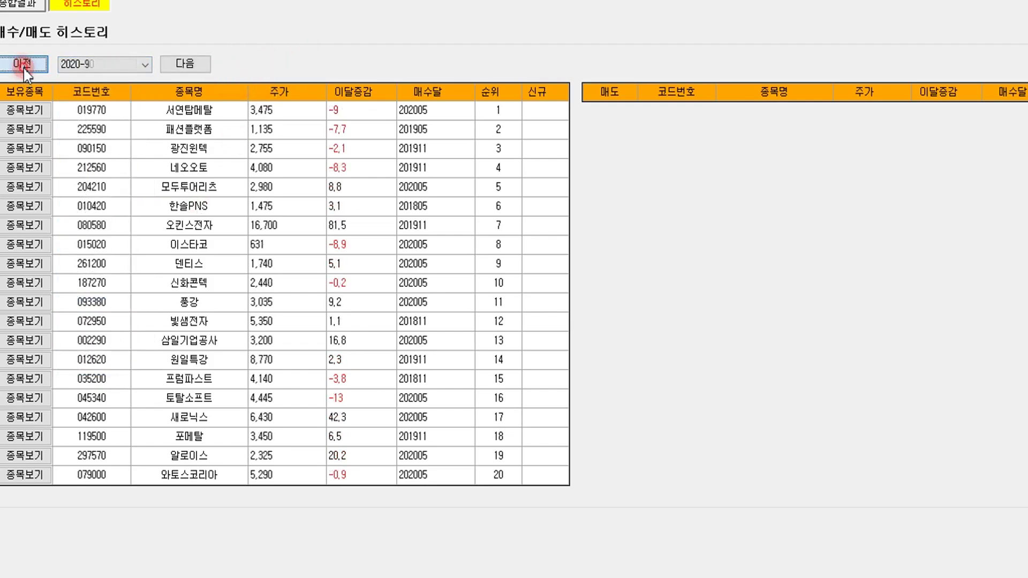
pyautogui.click(22, 64)
pyautogui.click(23, 64)
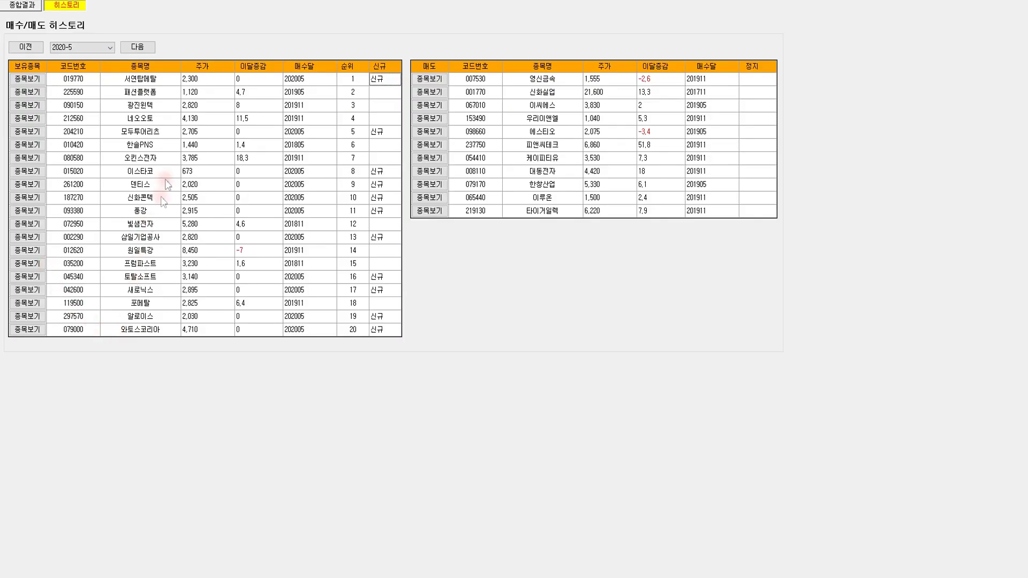
pyautogui.click(139, 68)
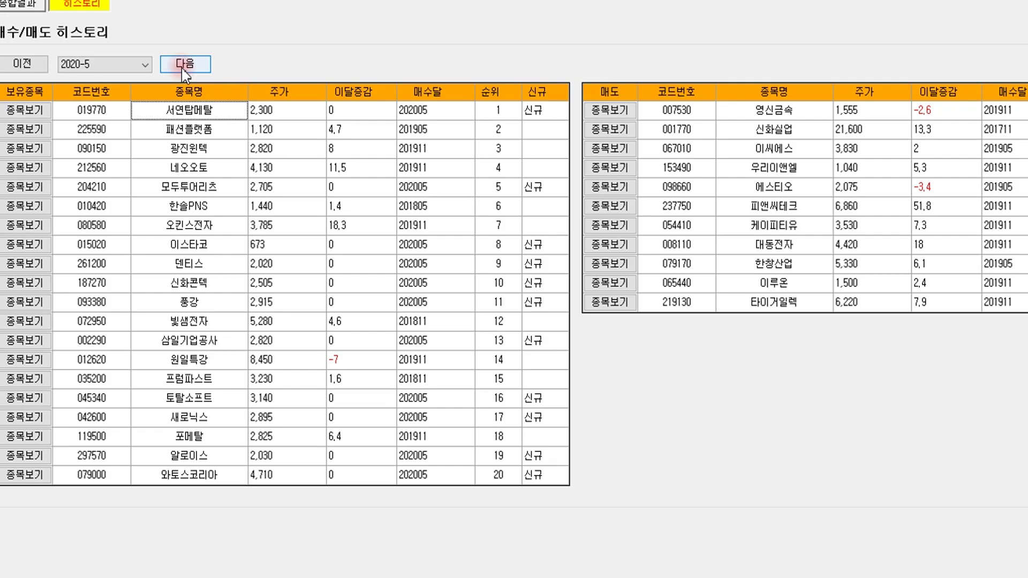
# Advance the history from 2020-5 to 2020-10 and review the monthly price changes of the holdings
pyautogui.click(185, 65)
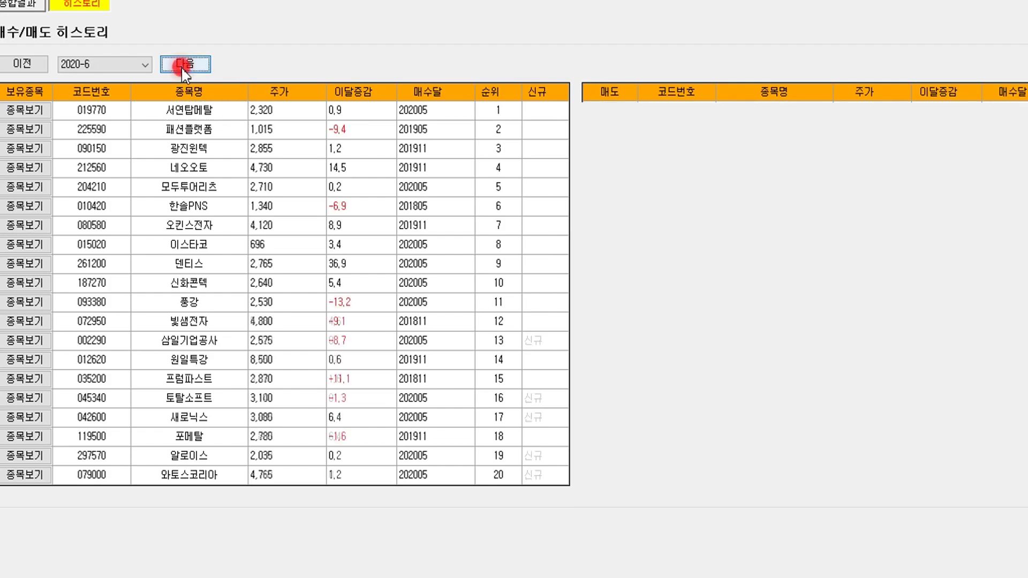
pyautogui.click(184, 64)
pyautogui.click(185, 65)
pyautogui.click(184, 64)
pyautogui.click(185, 64)
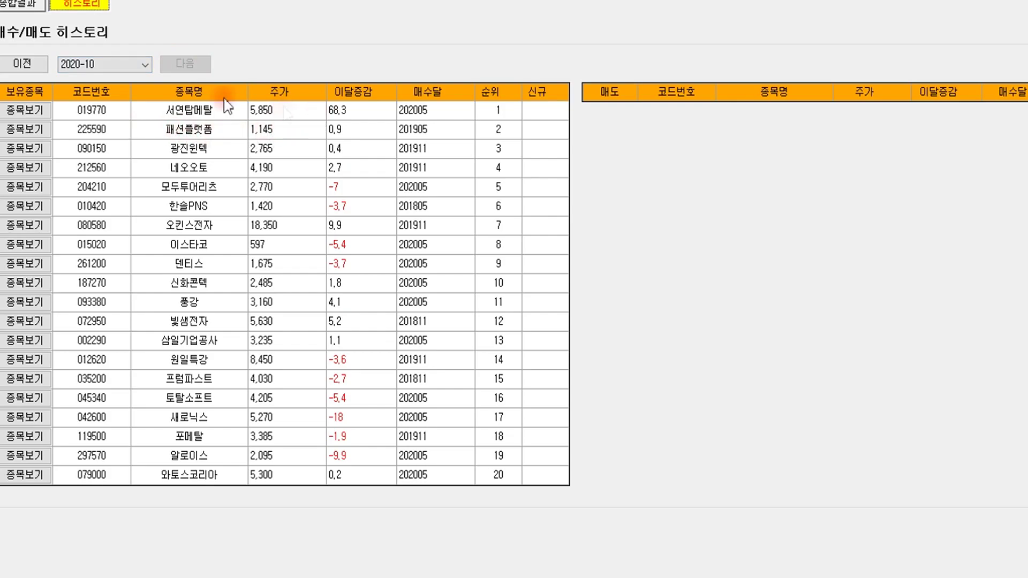
pyautogui.click(159, 178)
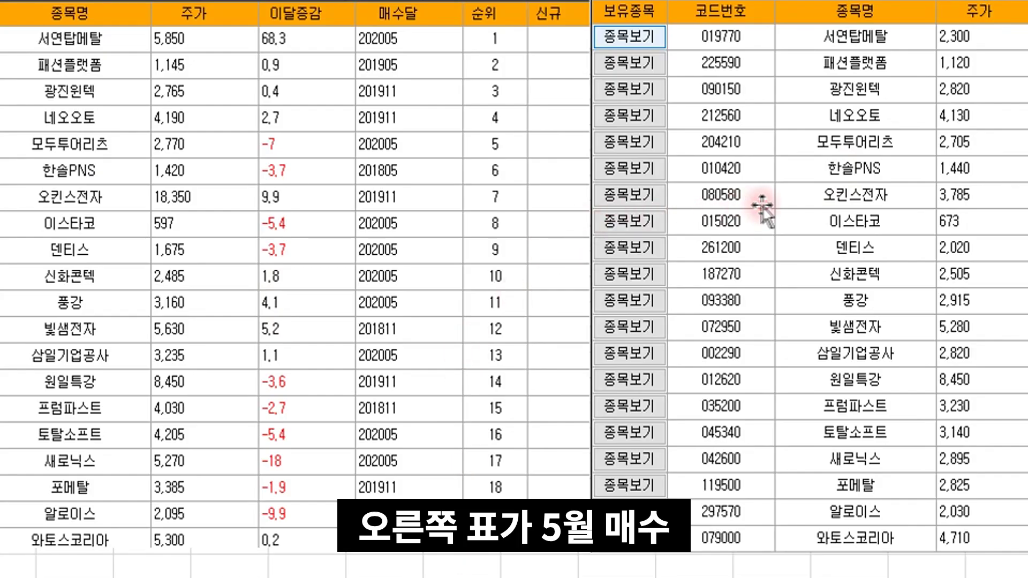
# Compare the May and October 2020 prices of 서연탑메탈 and 패션플랫폼 in the side-by-side table images
pyautogui.click(763, 206)
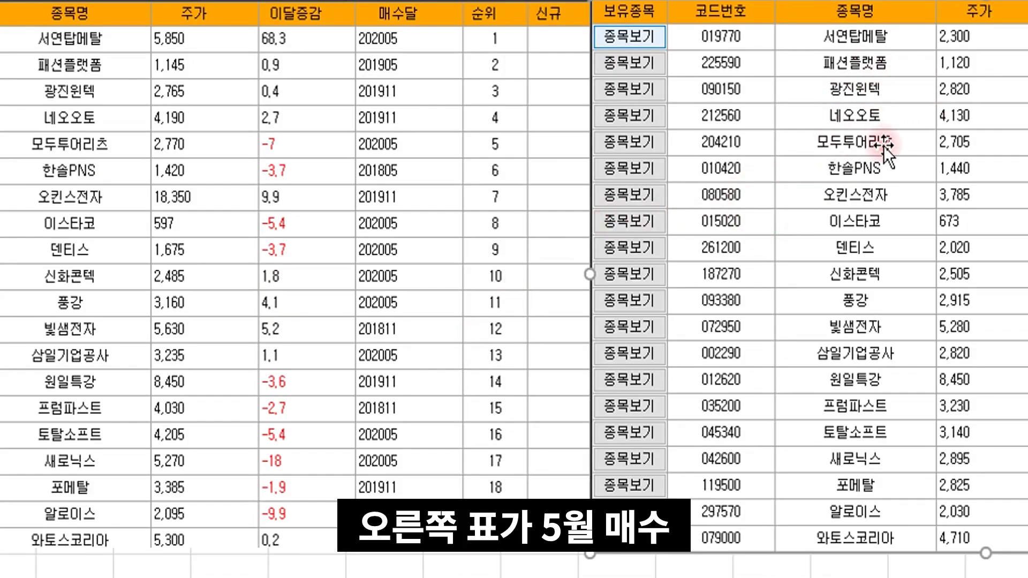
pyautogui.click(326, 137)
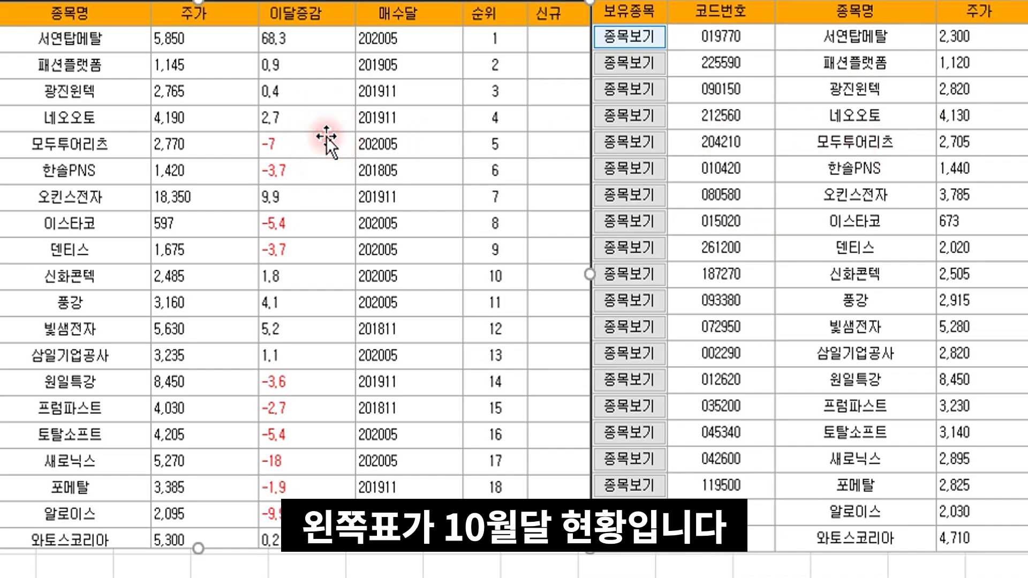
pyautogui.click(895, 51)
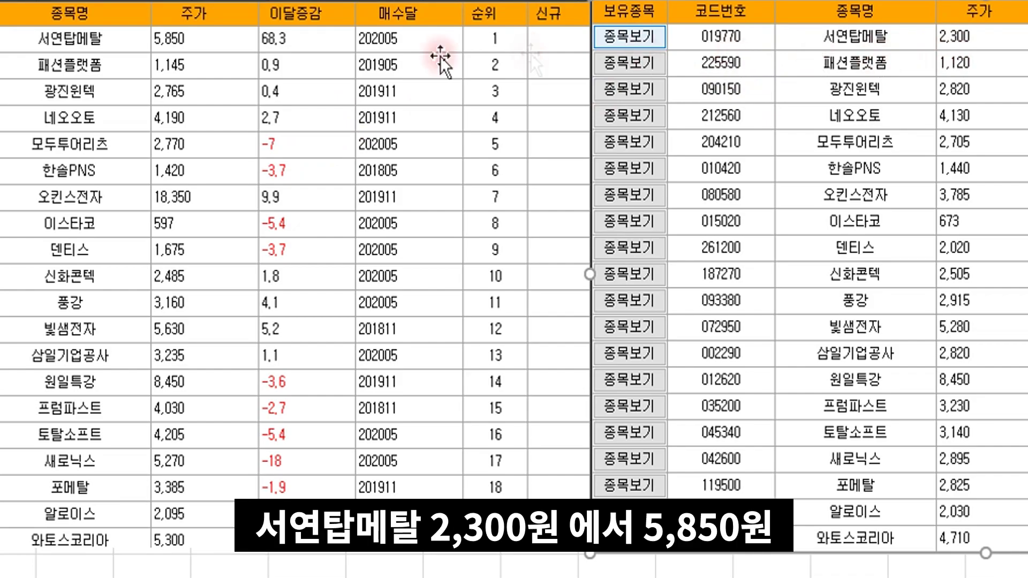
pyautogui.click(169, 38)
pyautogui.click(940, 33)
pyautogui.click(225, 35)
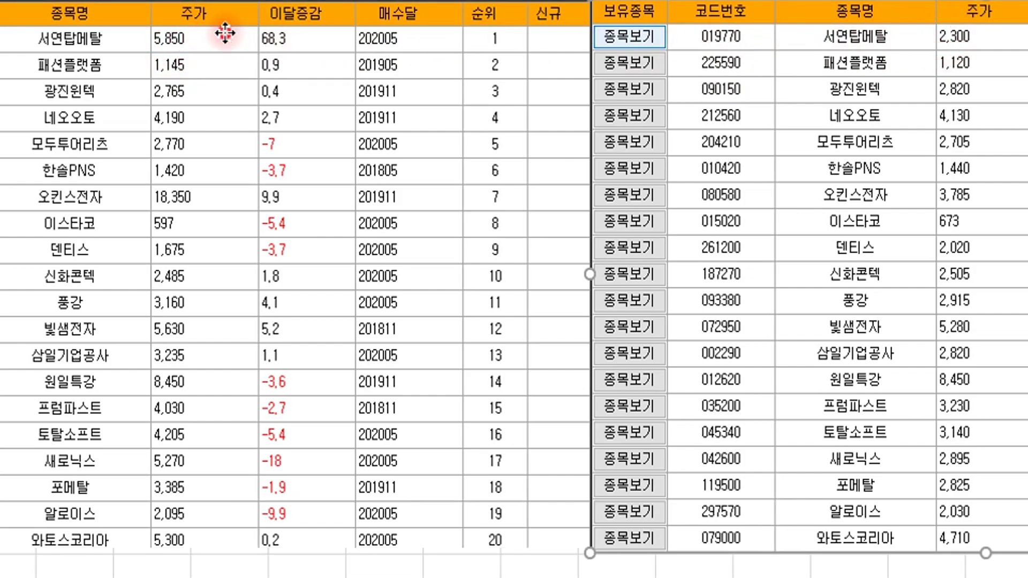
pyautogui.moveTo(946, 74); pyautogui.dragTo(943, 74)
pyautogui.click(164, 64)
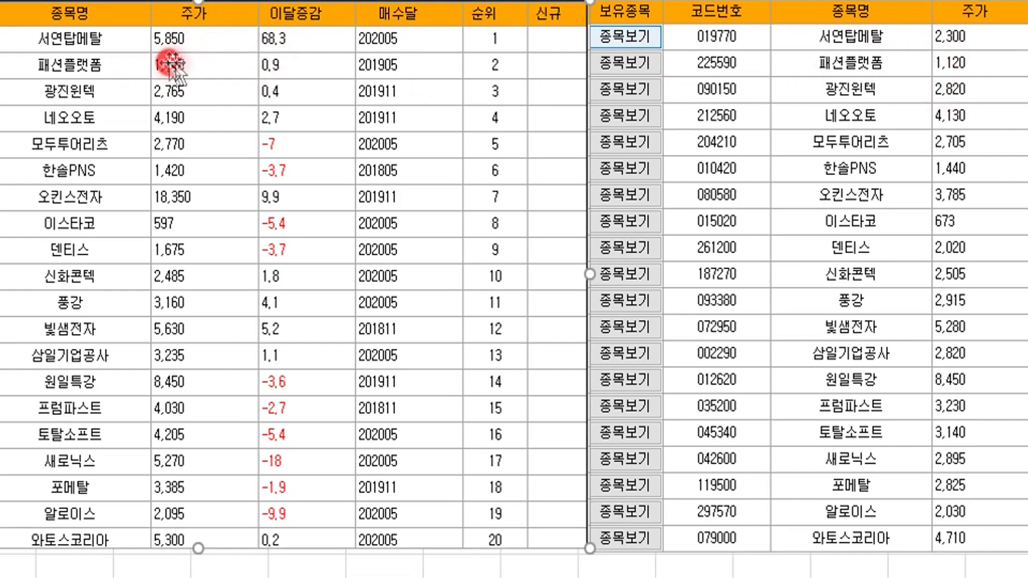